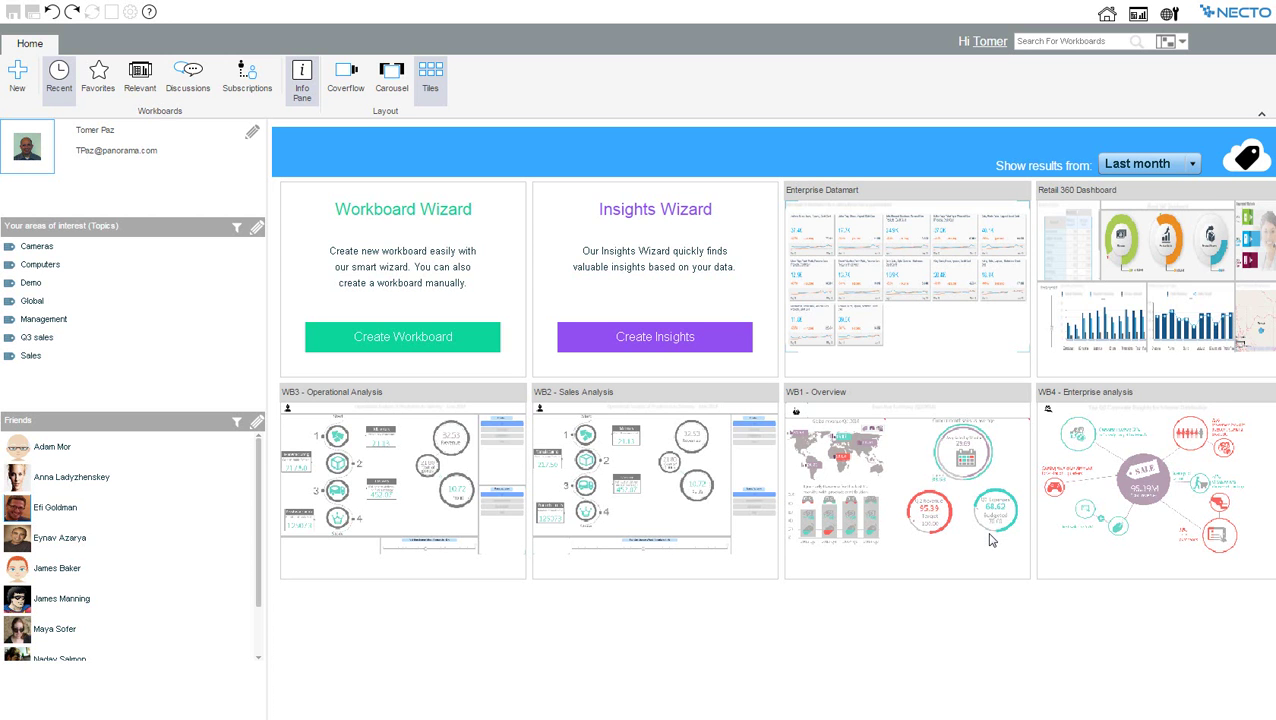
- Create a new workboard with the Multidimensional Necto Model provider on the Enterprise Datamart model
click(664, 342)
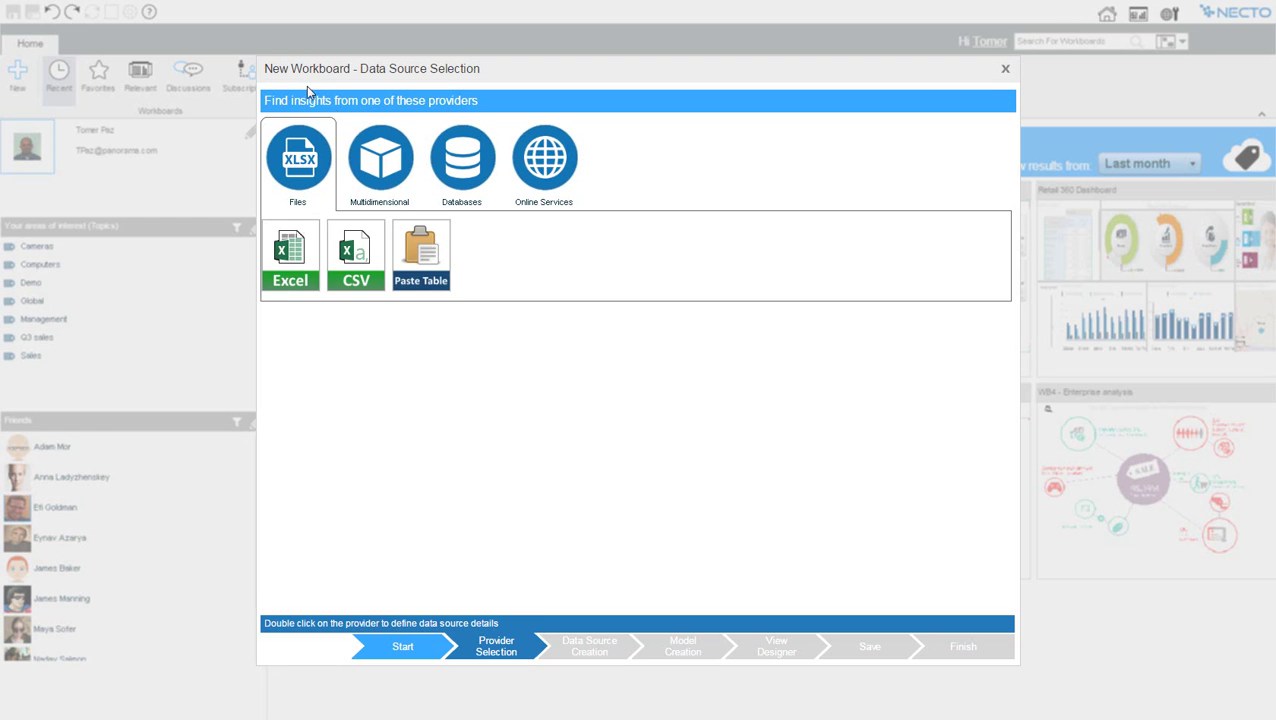
click(368, 142)
click(350, 284)
double_click(350, 284)
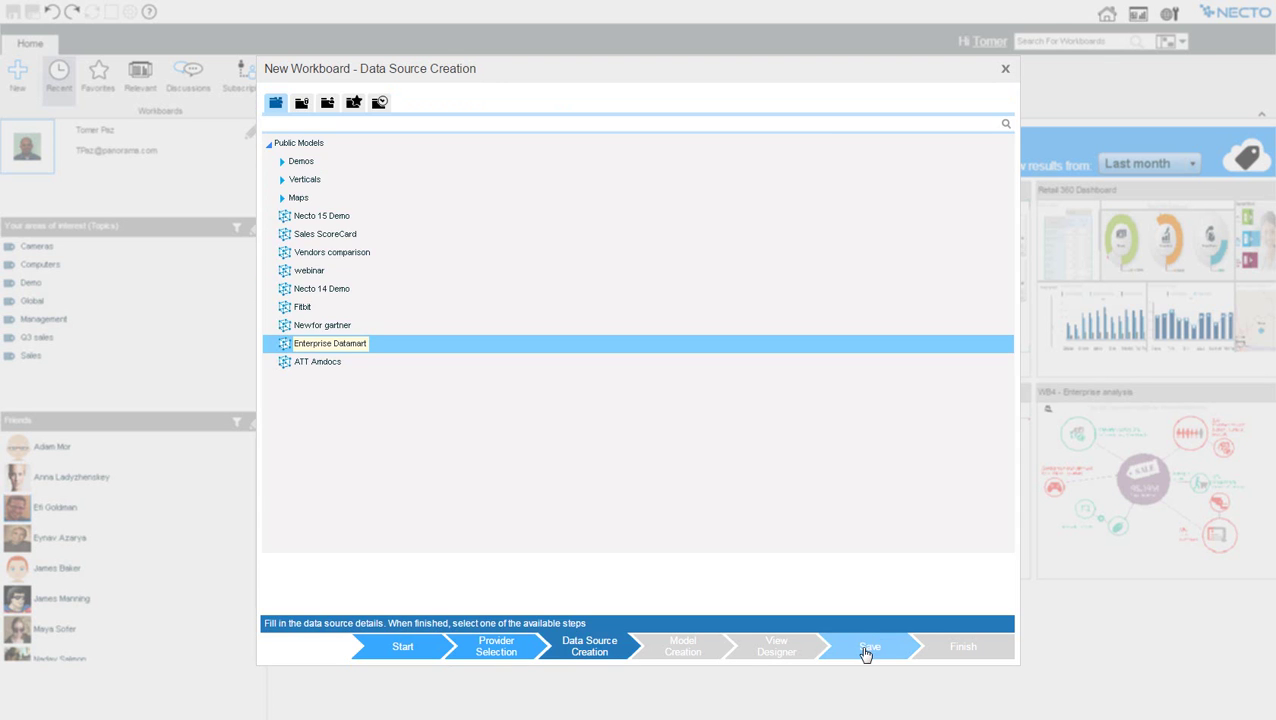
click(962, 651)
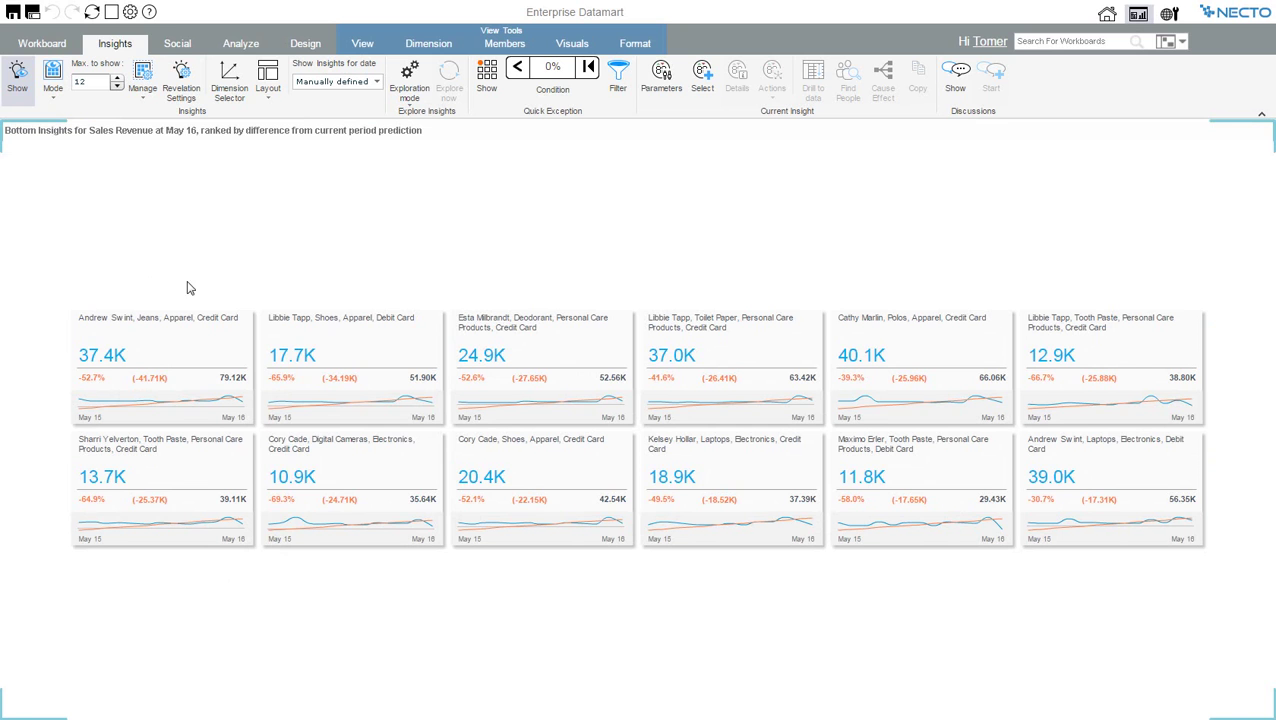
- View the Jeans/Apparel/Credit Card insight detail: Geography by Date Hierarchy, May 16 at $37405
mouse_move(240, 408)
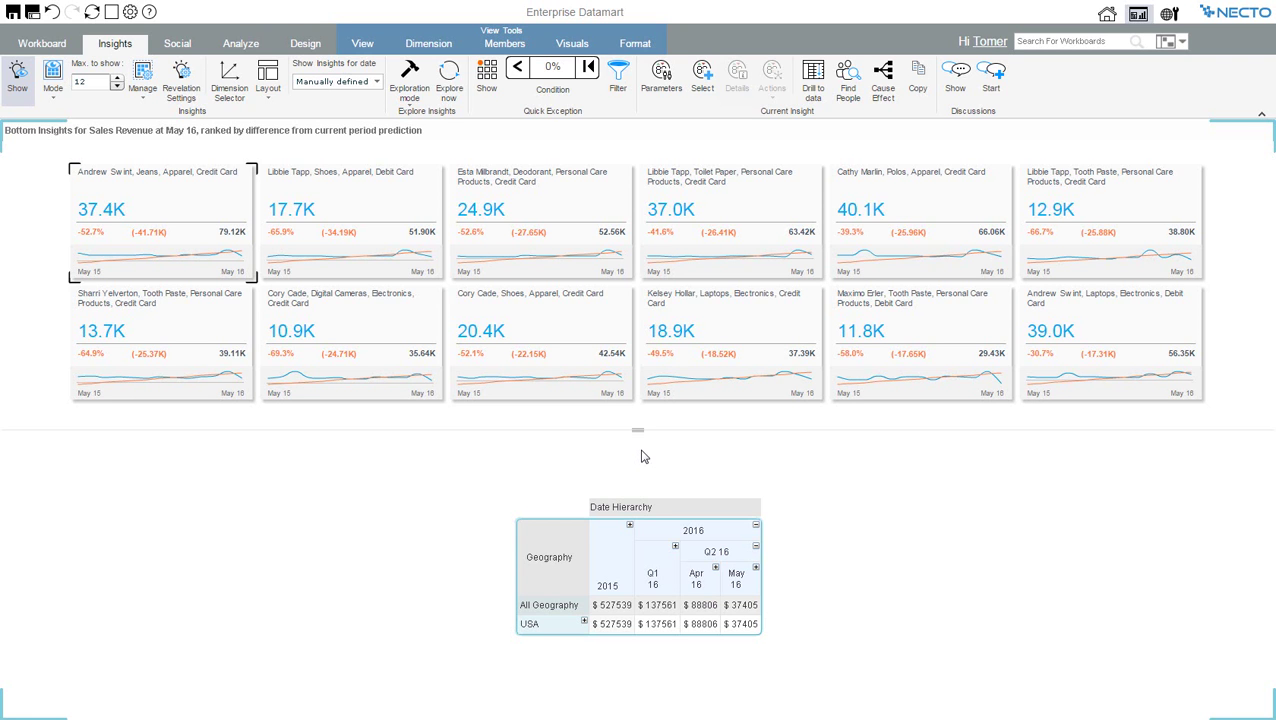
- Share the first insight card with a colleague from the Social tab
click(178, 44)
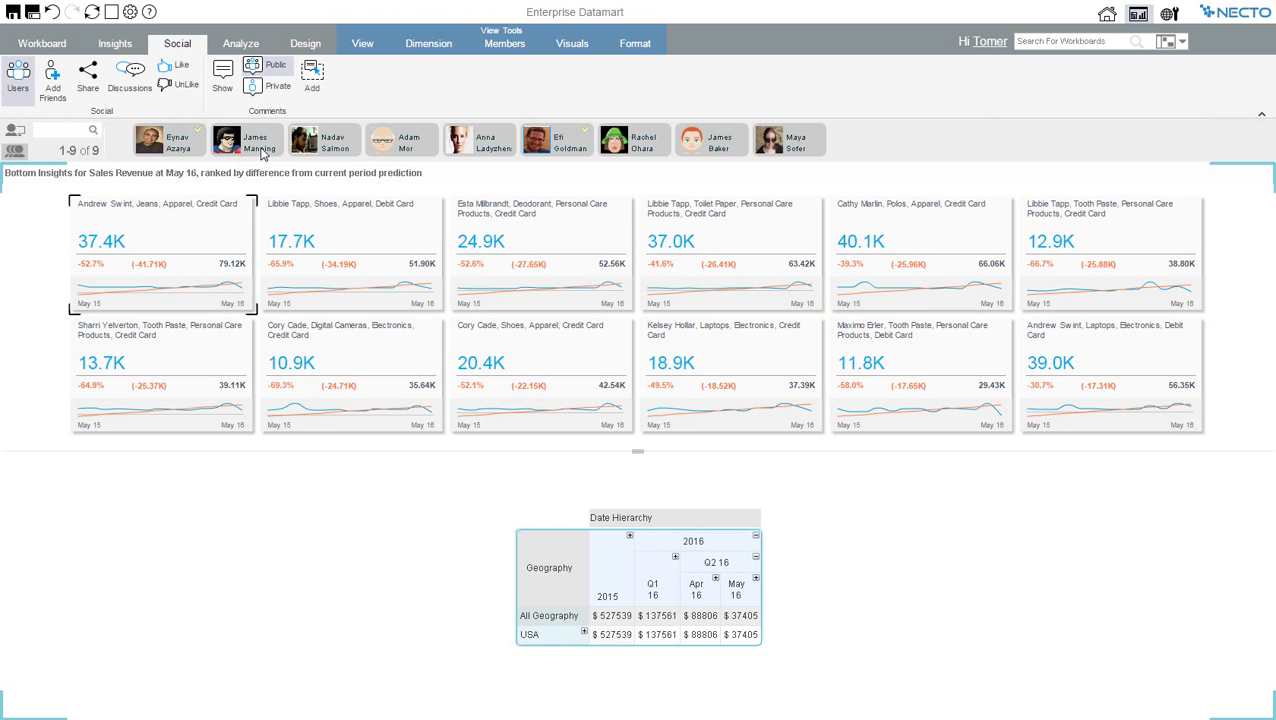
drag(262, 152, 194, 248)
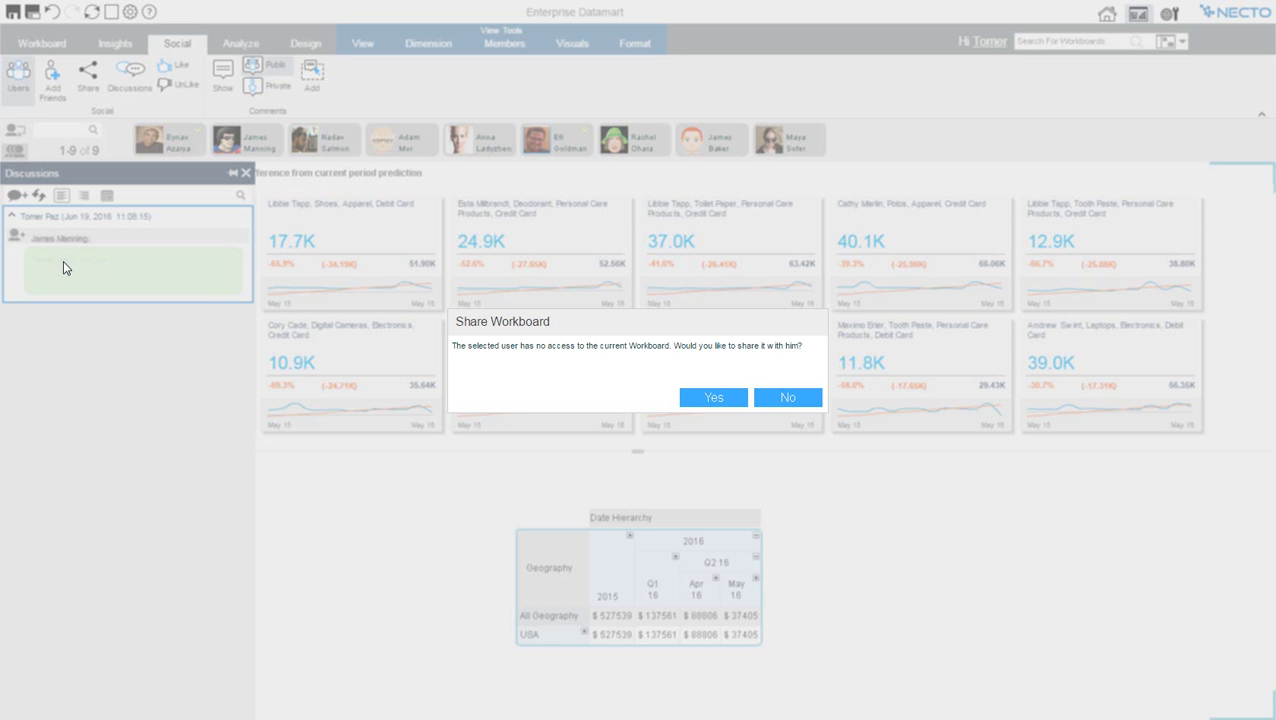
click(685, 399)
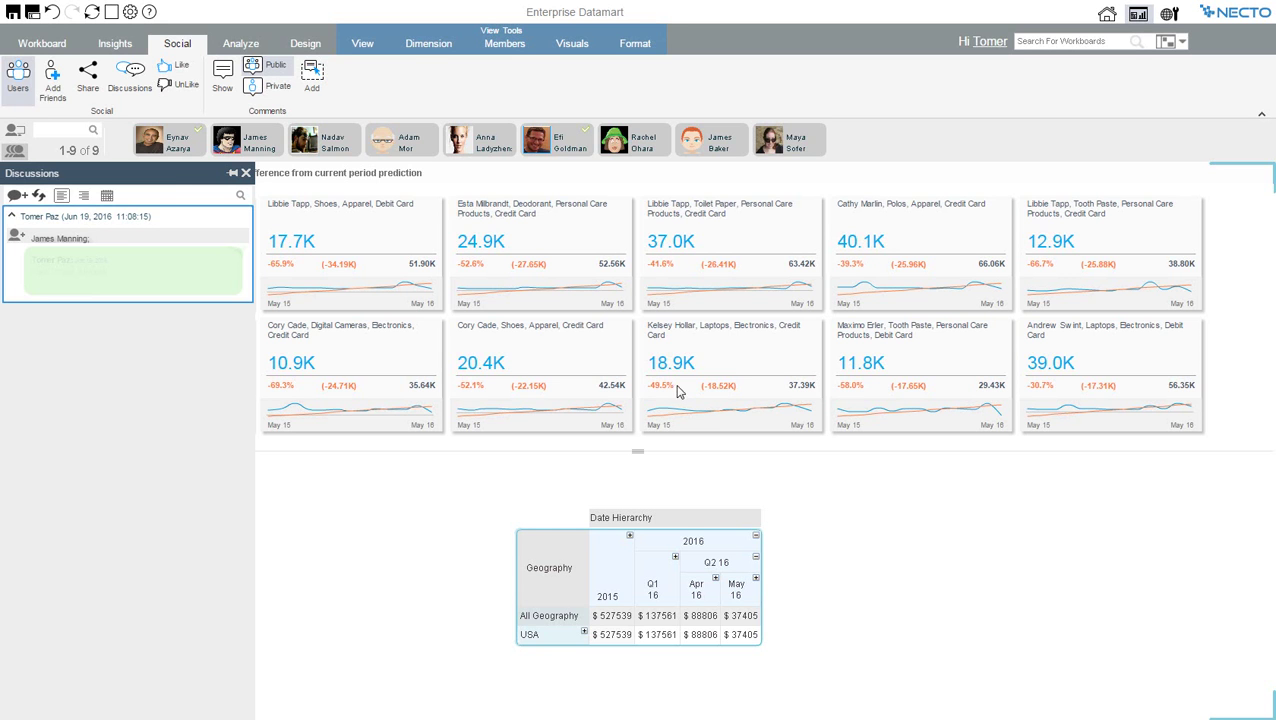
- Post the comment 'Did you know this?' in the discussion and close the Users panel
click(120, 268)
text(Did you know this?)
key(Return)
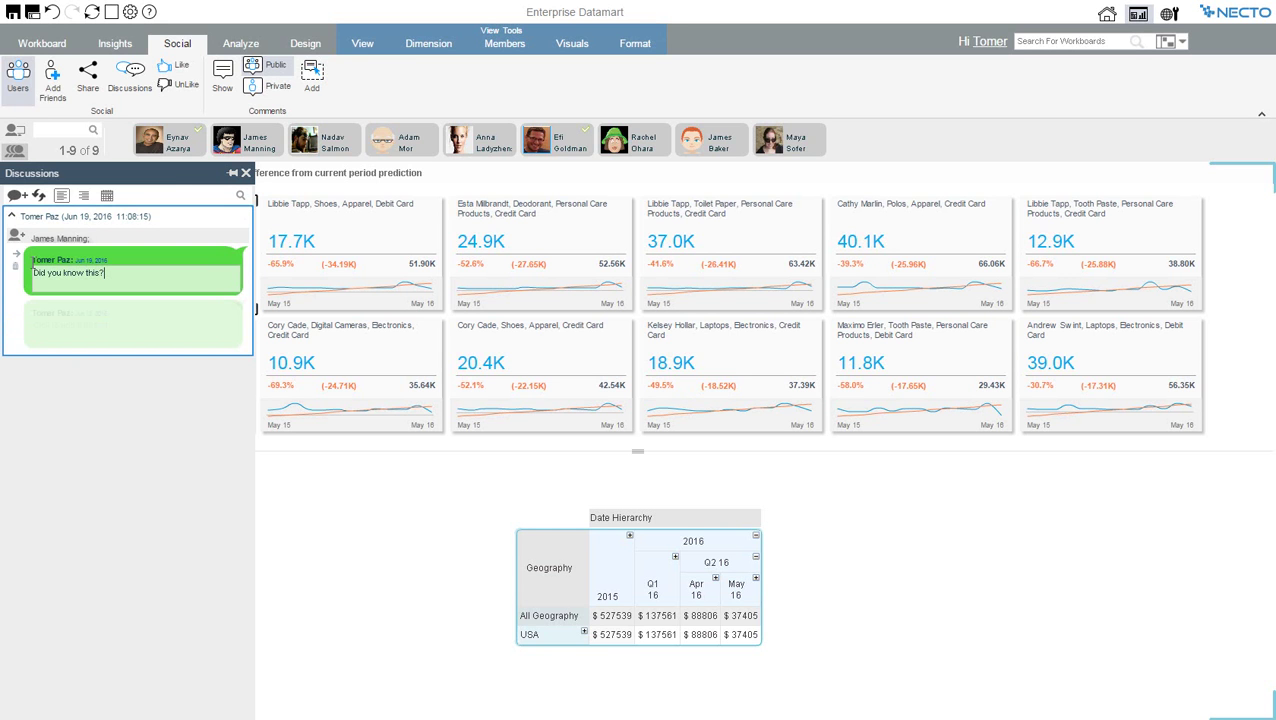
click(16, 255)
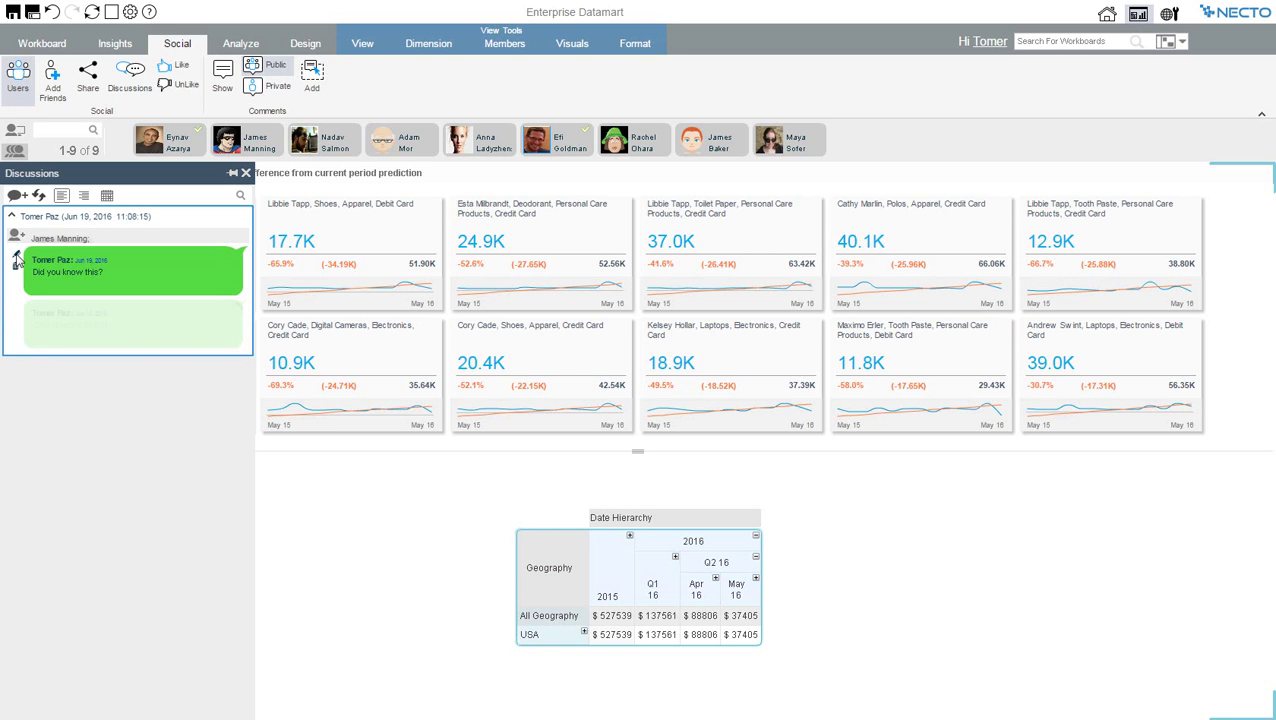
click(29, 92)
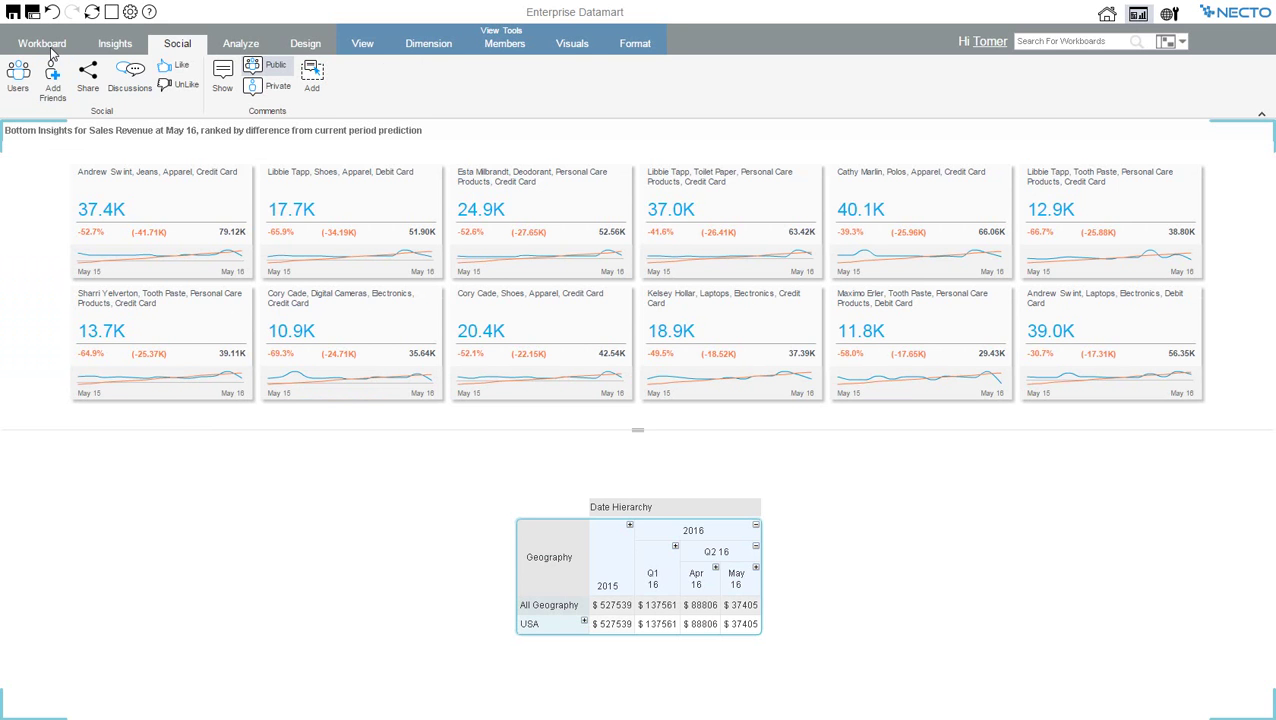
- Open the Retail 360 Dashboard workboard from the recent workboards list
click(49, 48)
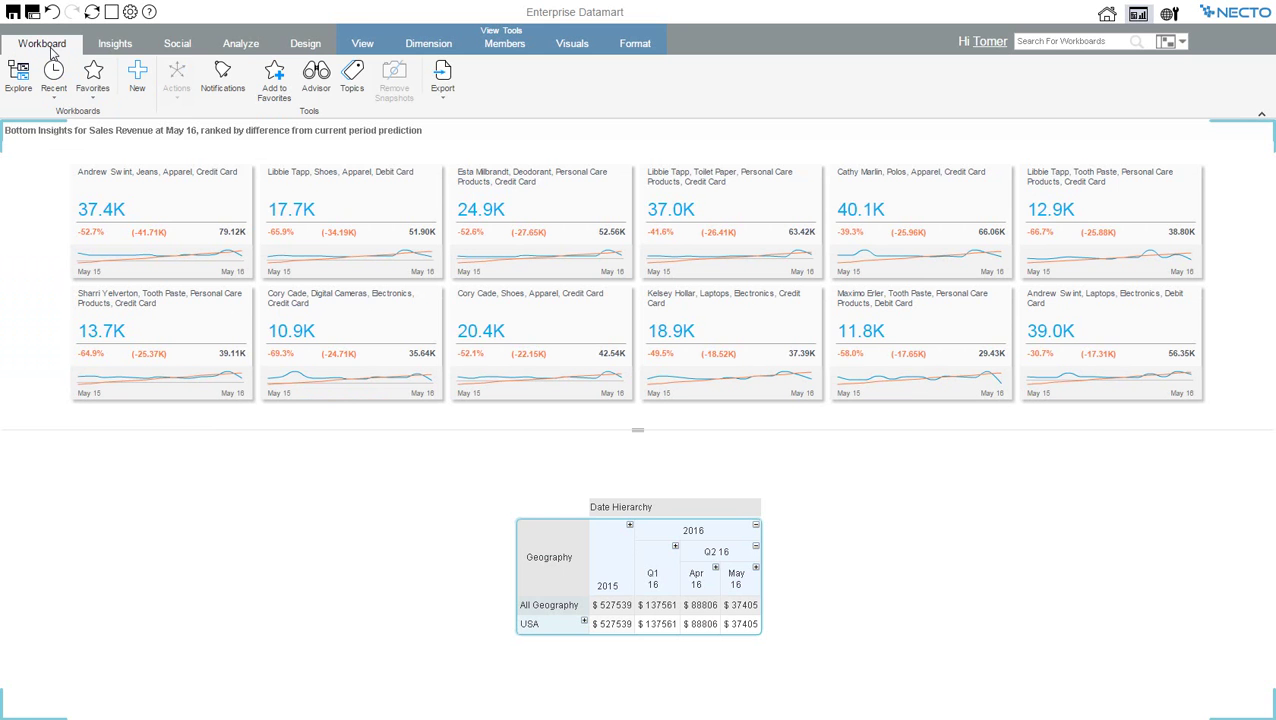
click(54, 100)
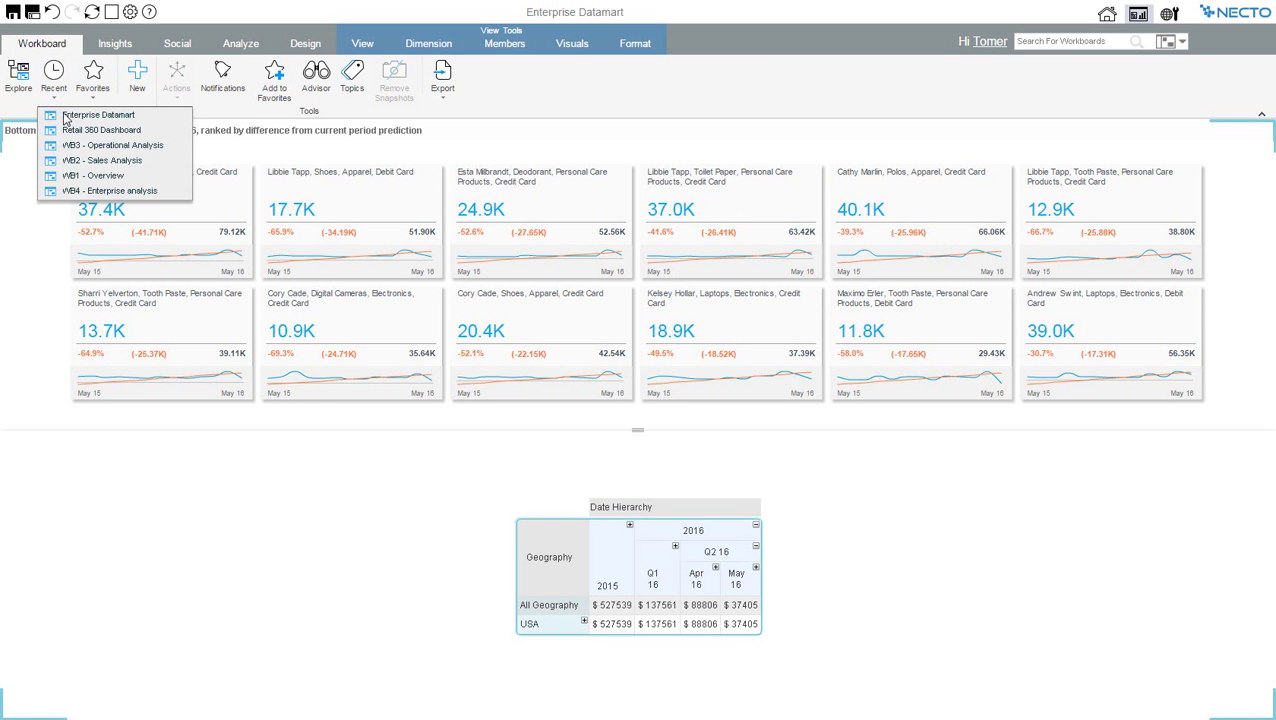
click(80, 130)
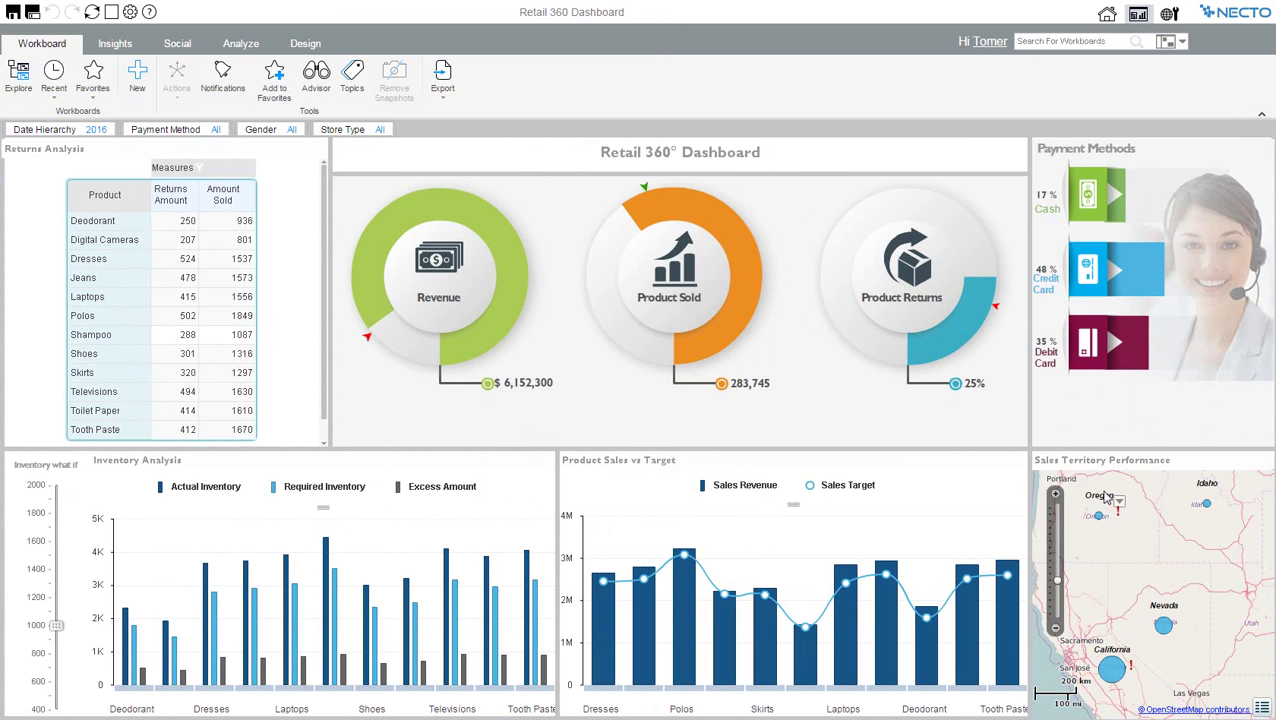
mouse_move(1106, 495)
click(277, 541)
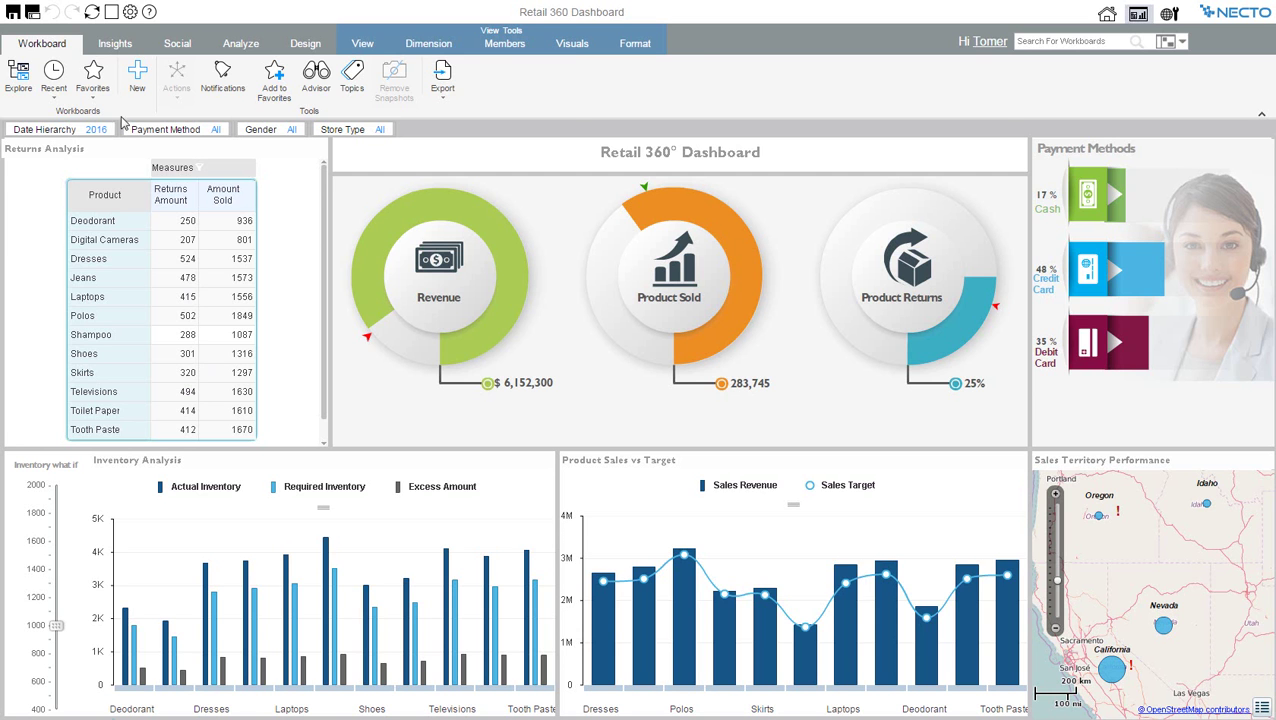
- Switch Inventory Analysis to insights mode, showing per-product Excess Amount cards like Deodorant 526.0
click(116, 44)
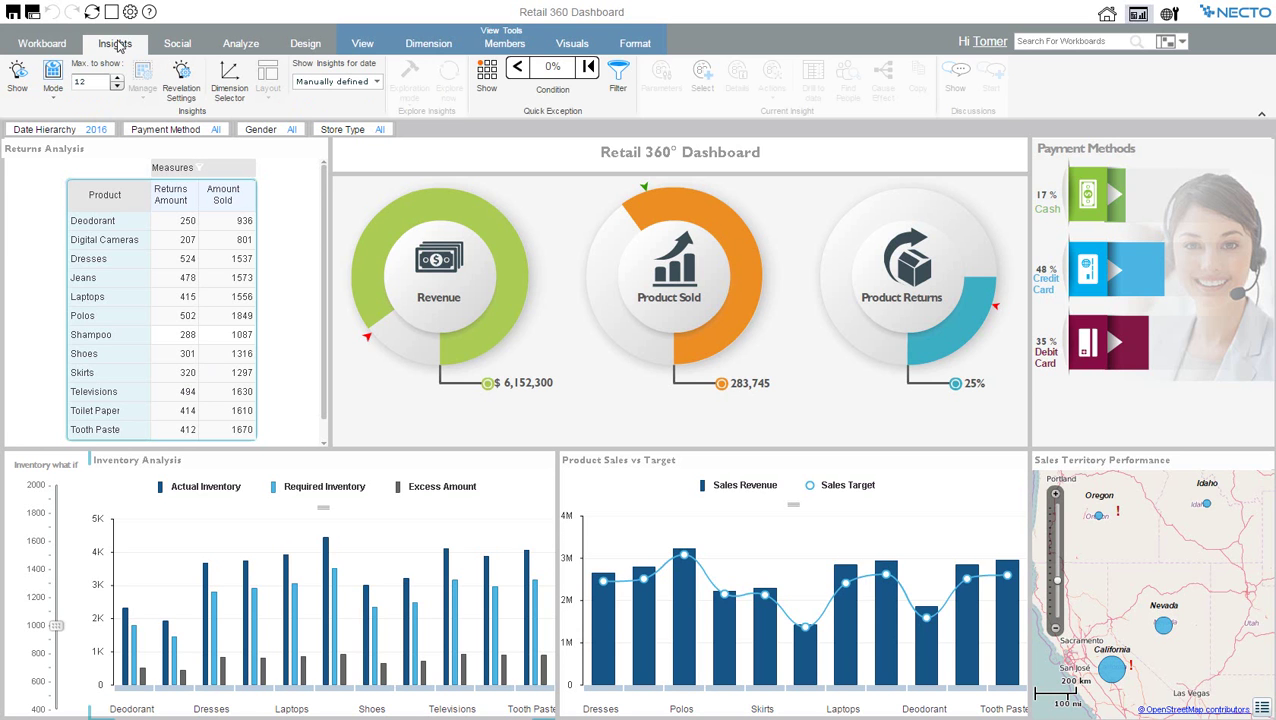
click(55, 97)
click(72, 114)
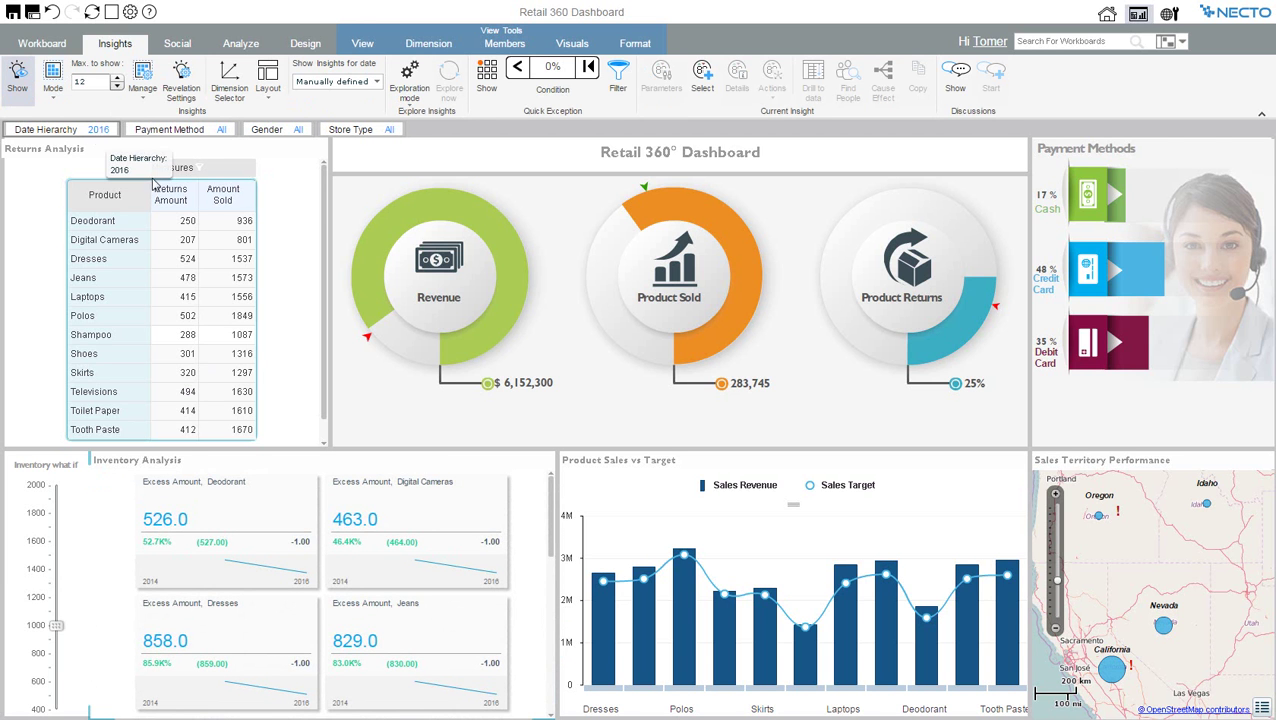
mouse_move(214, 500)
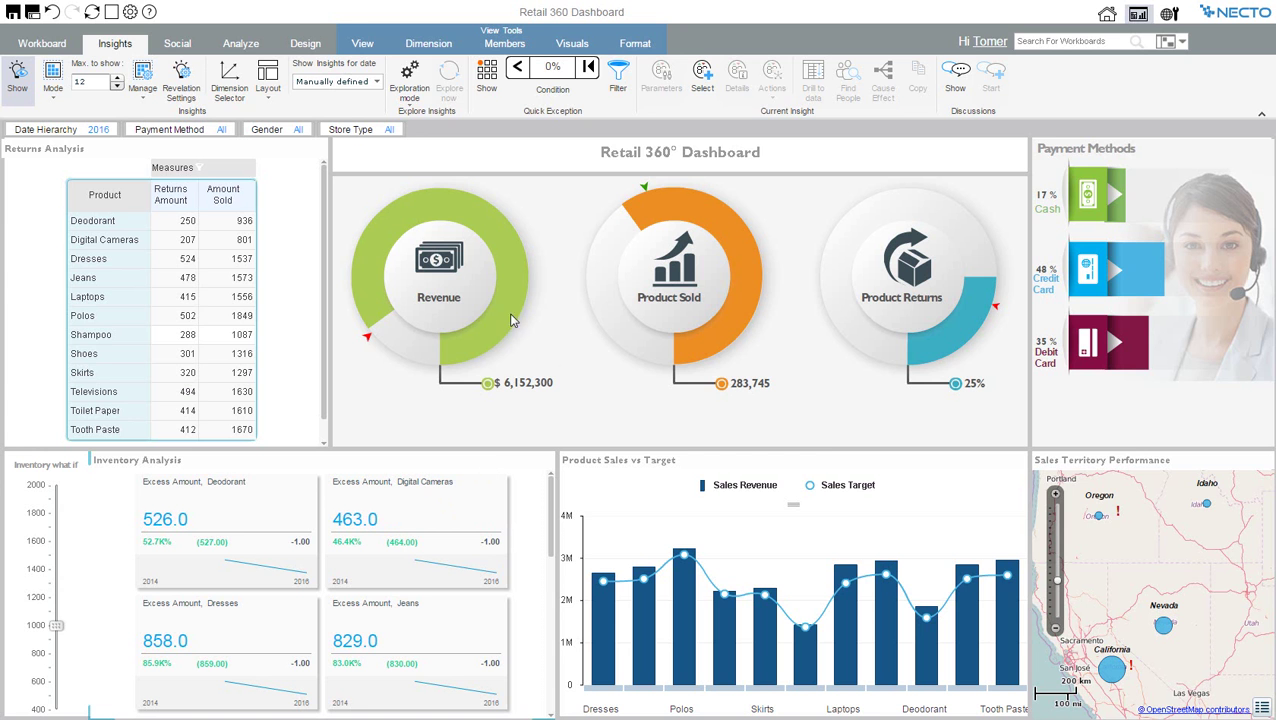
- Schedule the Inventory notification weekly Mon/Wed/Fri, triggered by the Inventory Below KPI condition
click(42, 43)
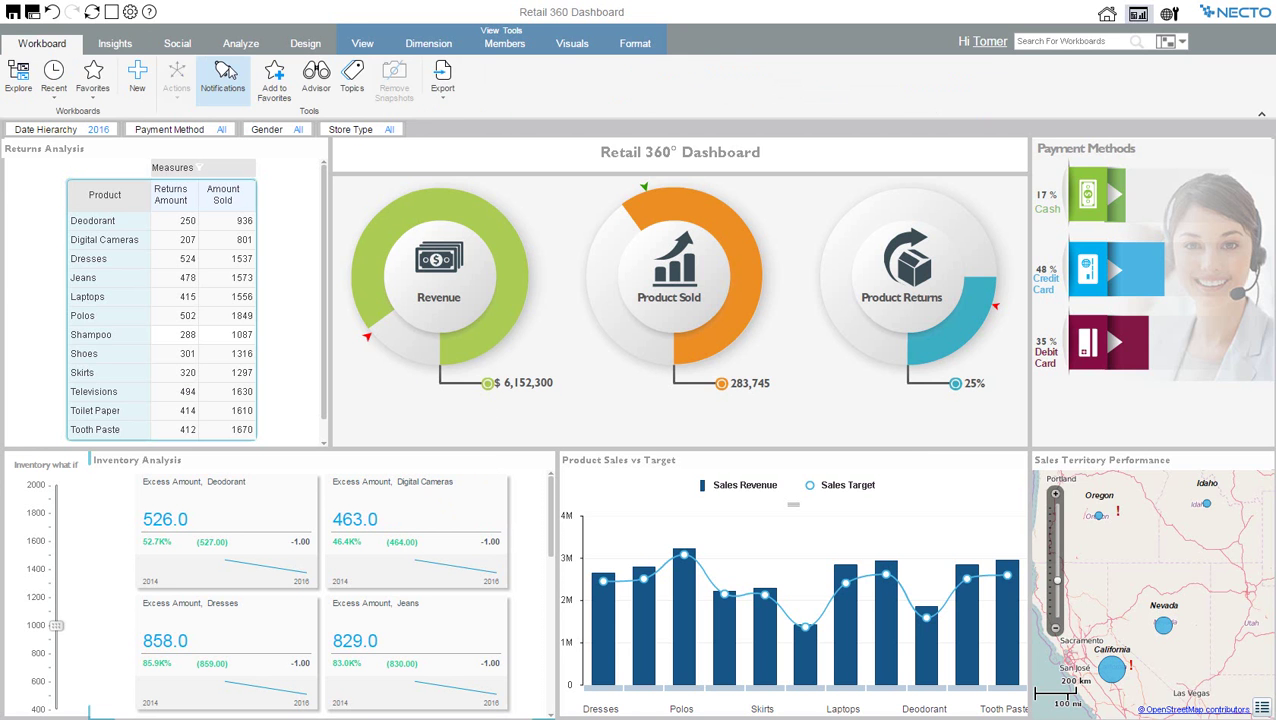
click(226, 72)
click(602, 289)
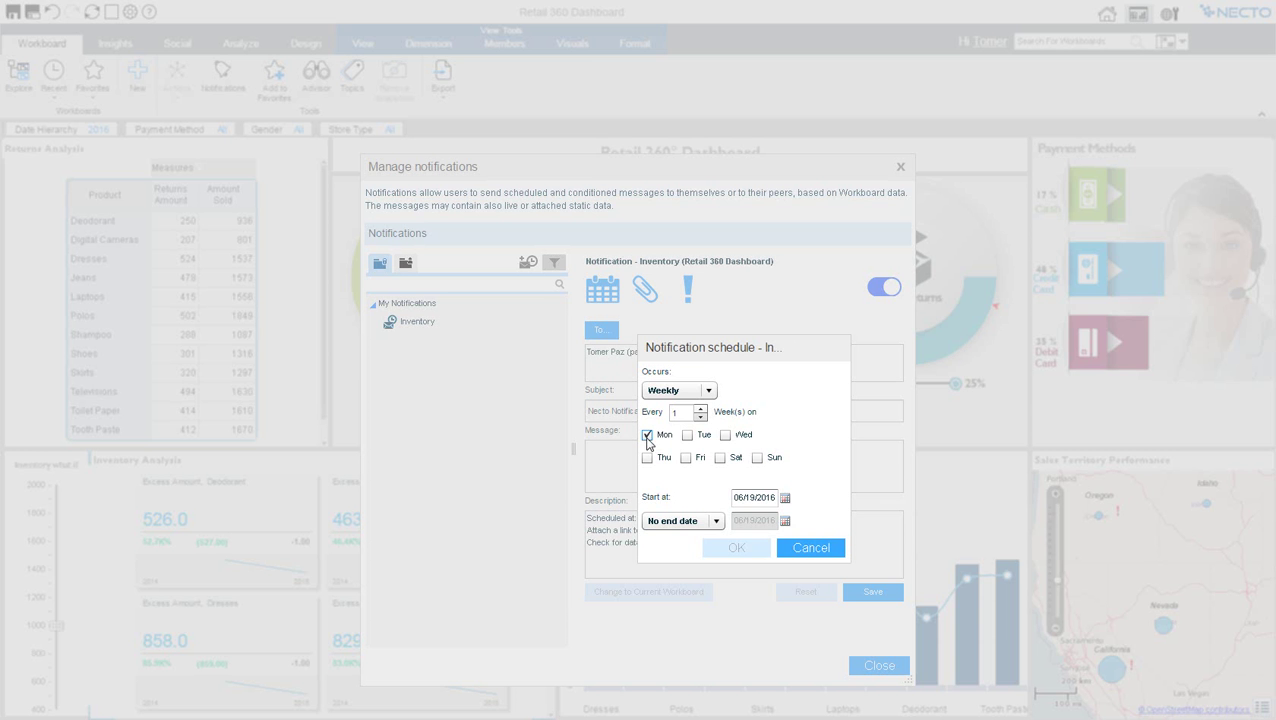
click(725, 435)
click(738, 545)
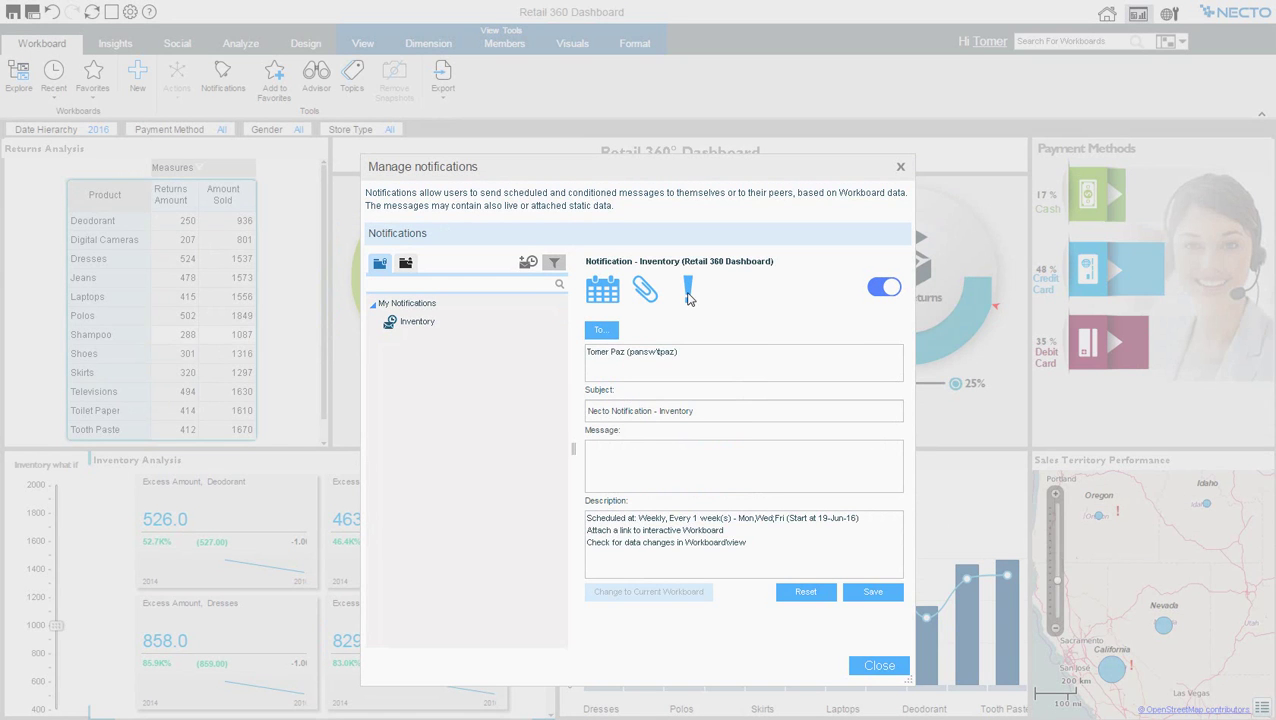
click(688, 289)
click(661, 481)
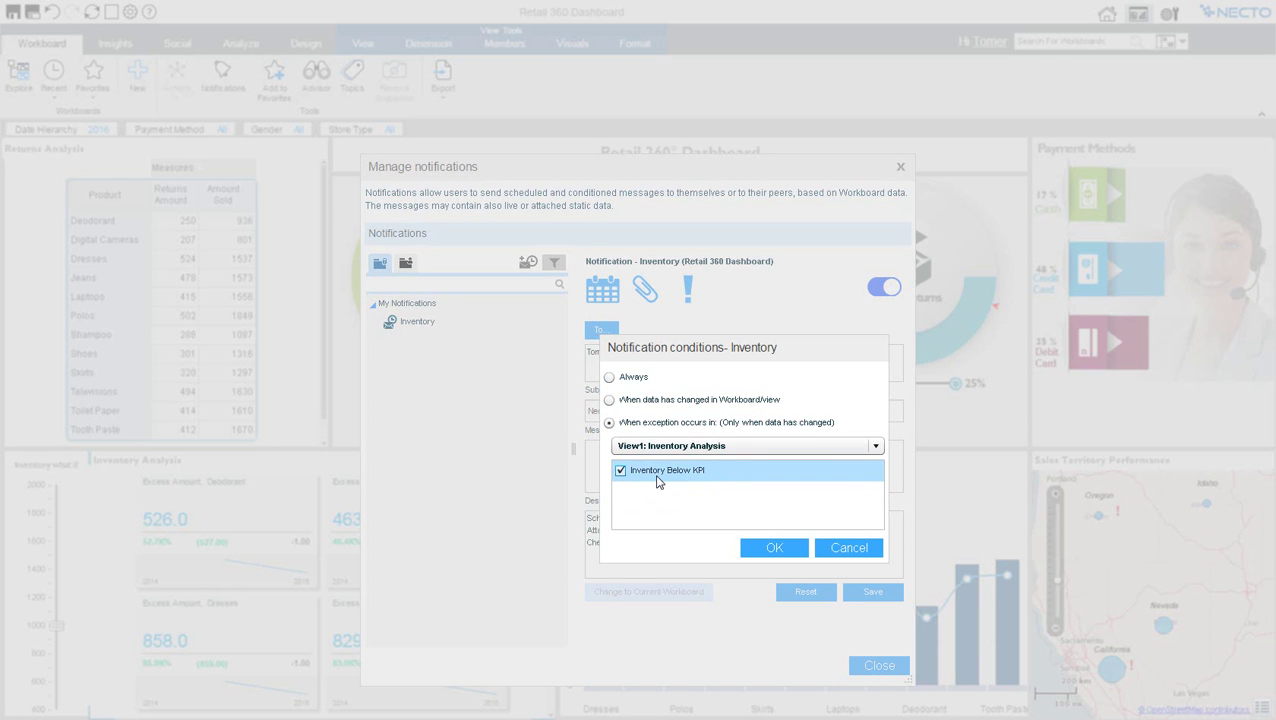
click(775, 548)
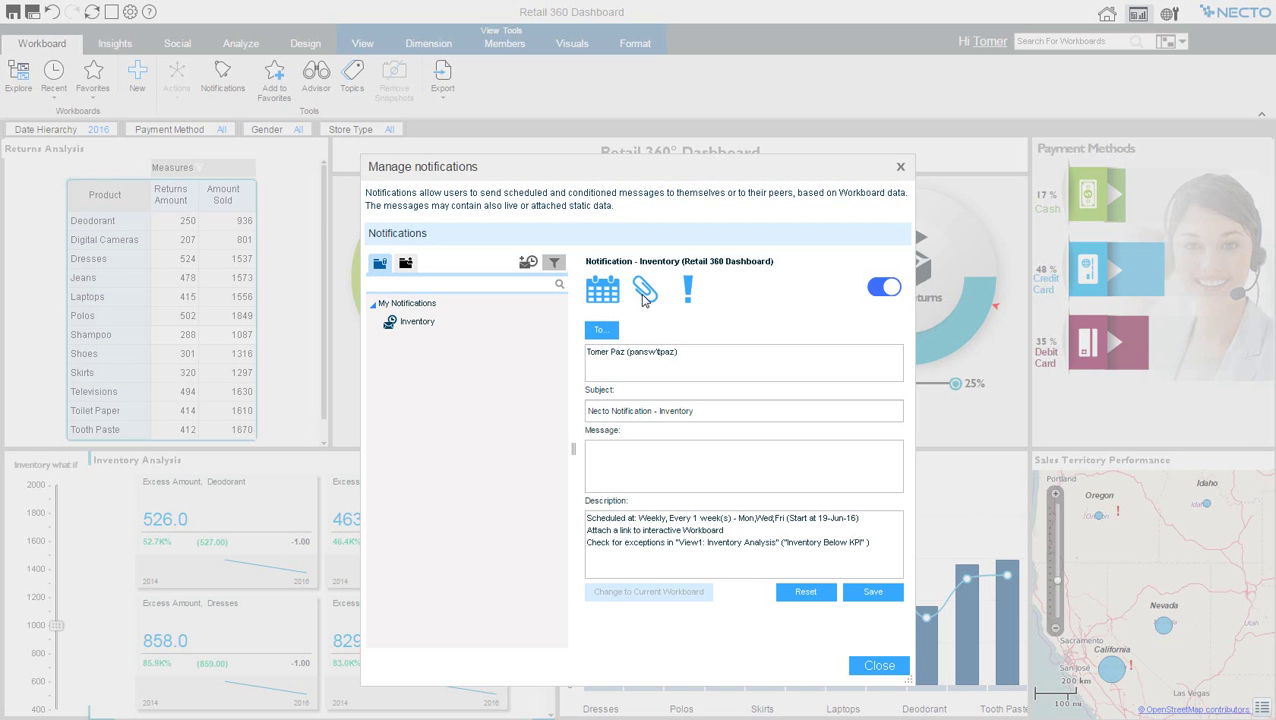
- Set the notification format to Link to interactive Workboard
click(644, 296)
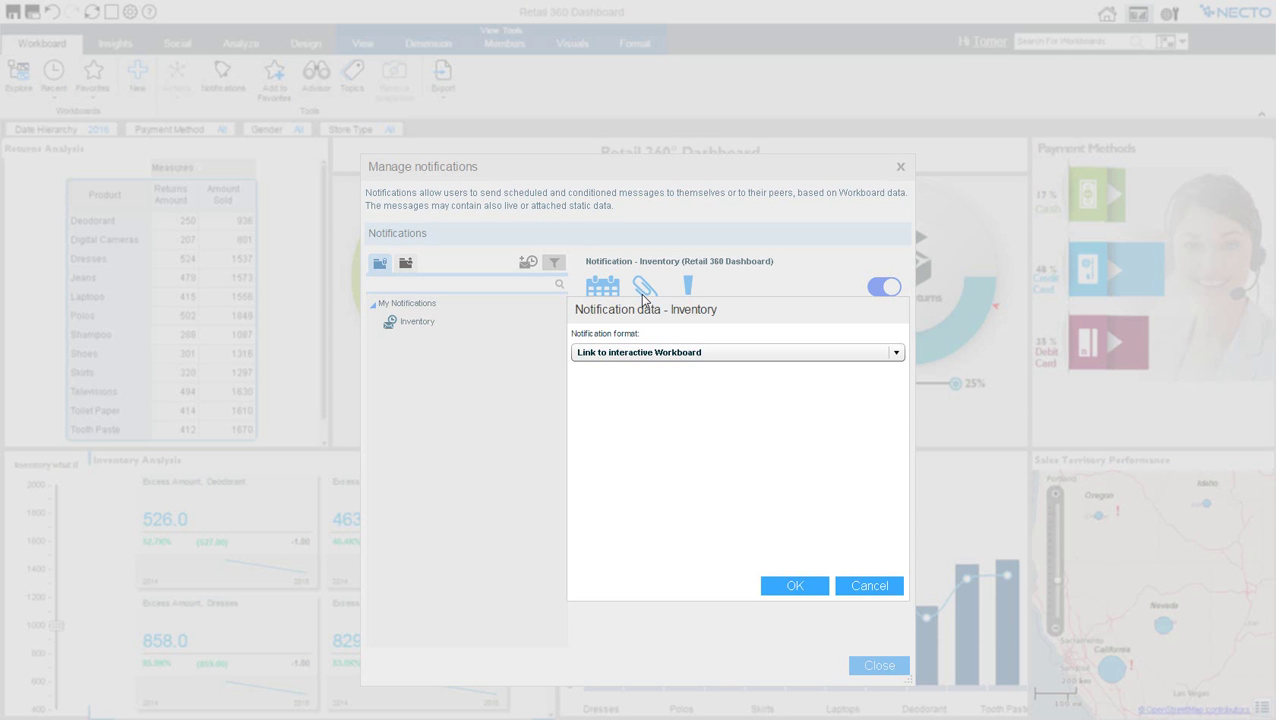
click(897, 353)
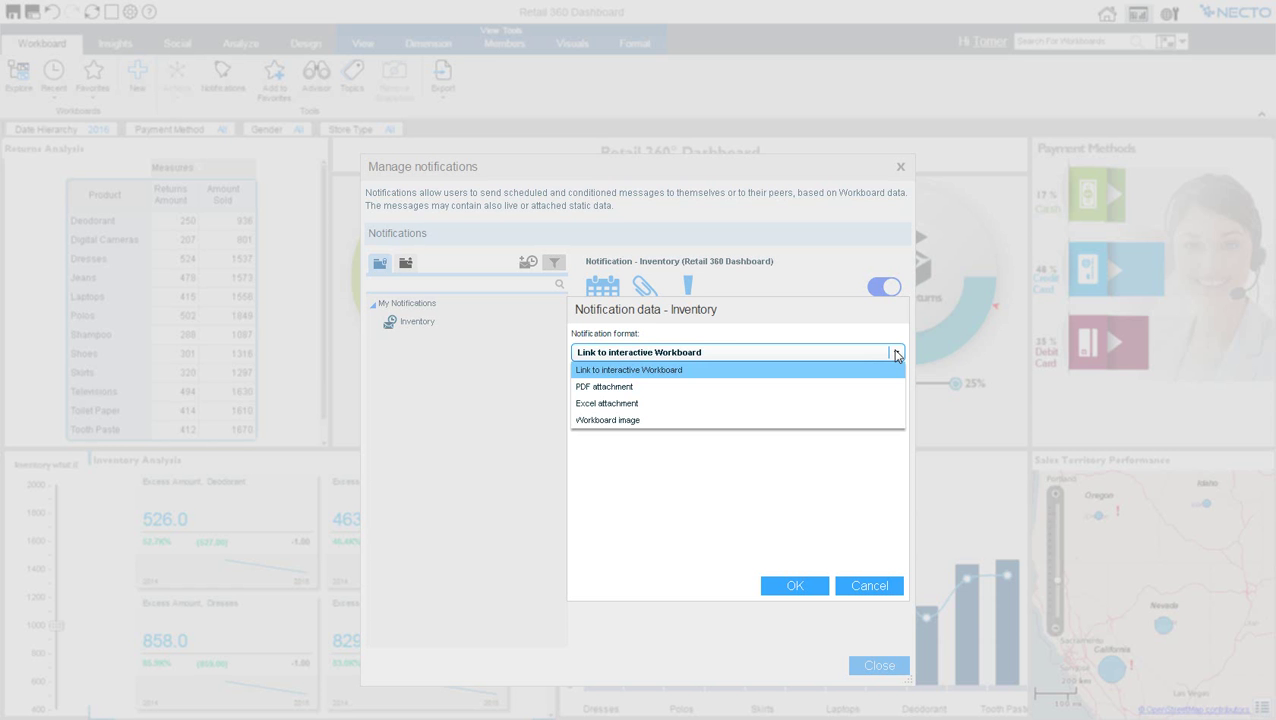
click(896, 355)
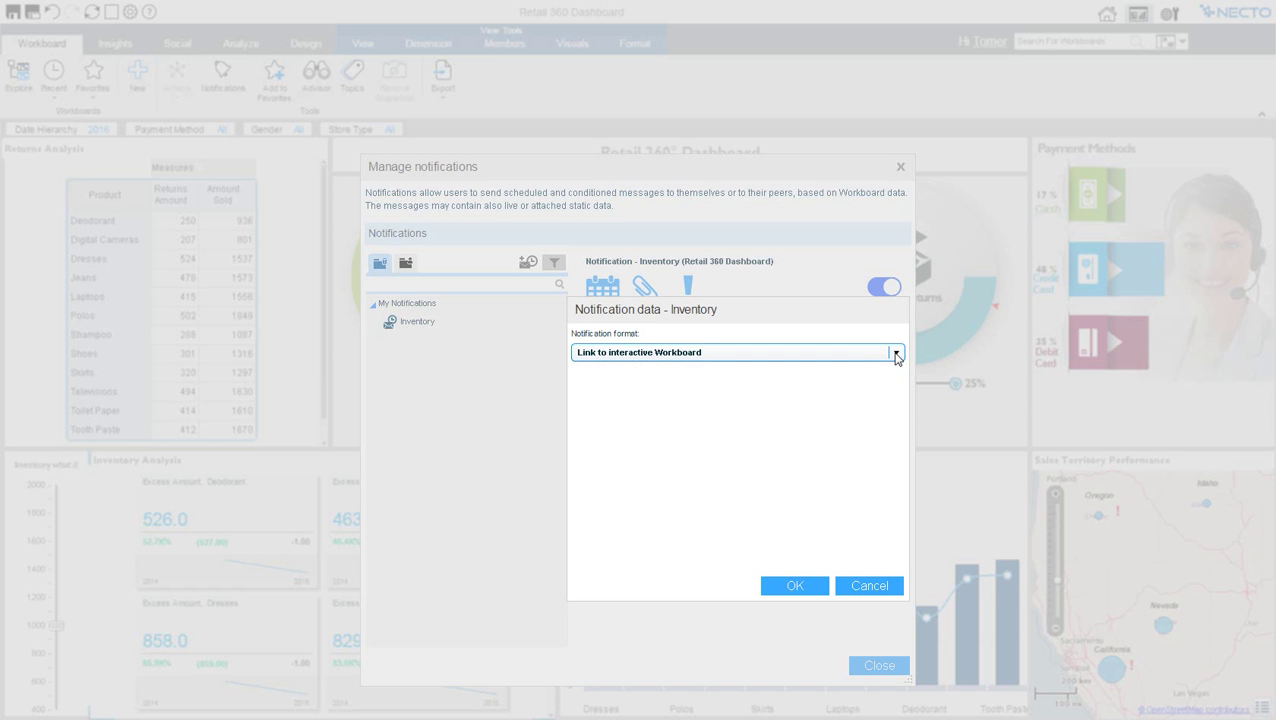
key(Return)
- Add colleagues as recipients and save the Inventory notification
click(601, 330)
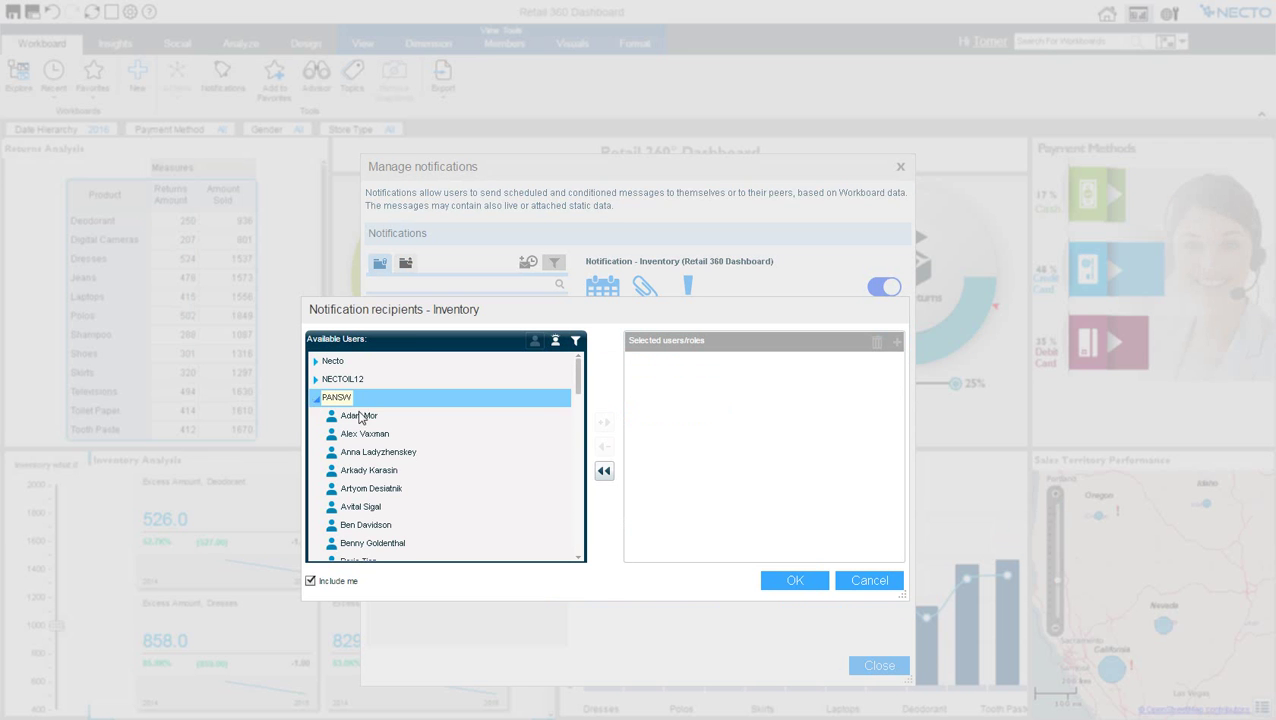
click(379, 417)
click(604, 422)
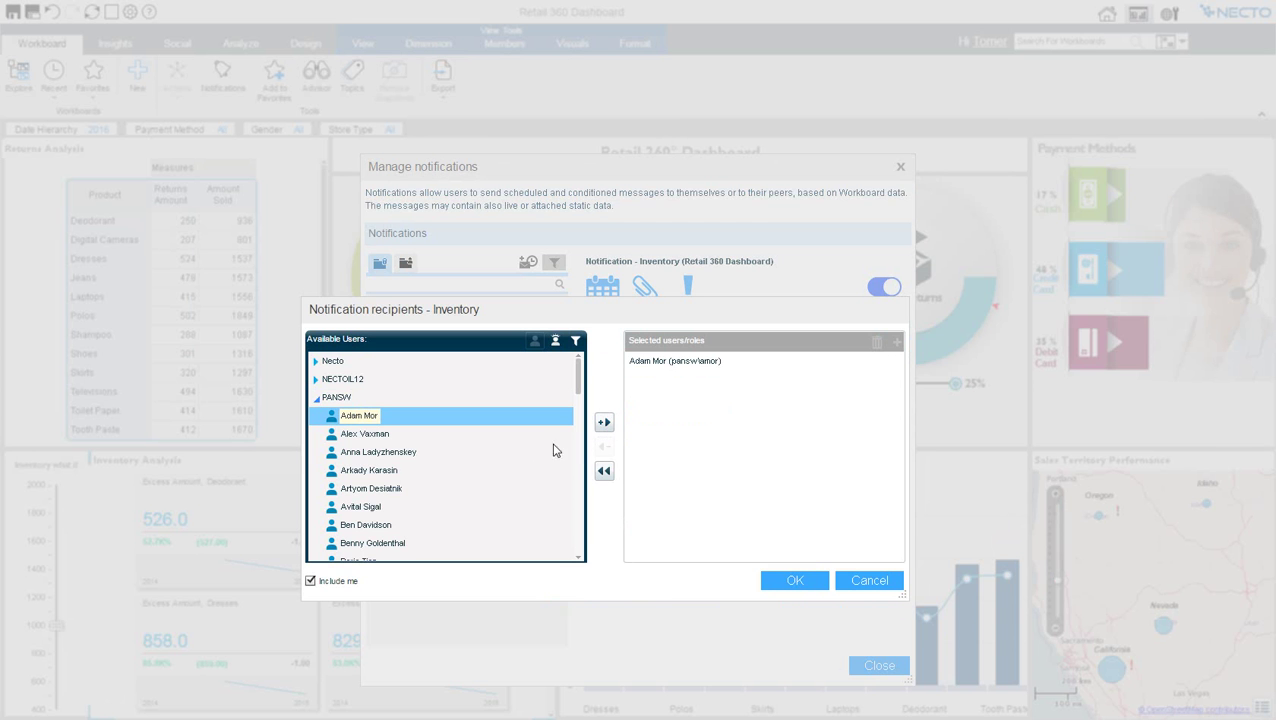
double_click(393, 455)
click(795, 580)
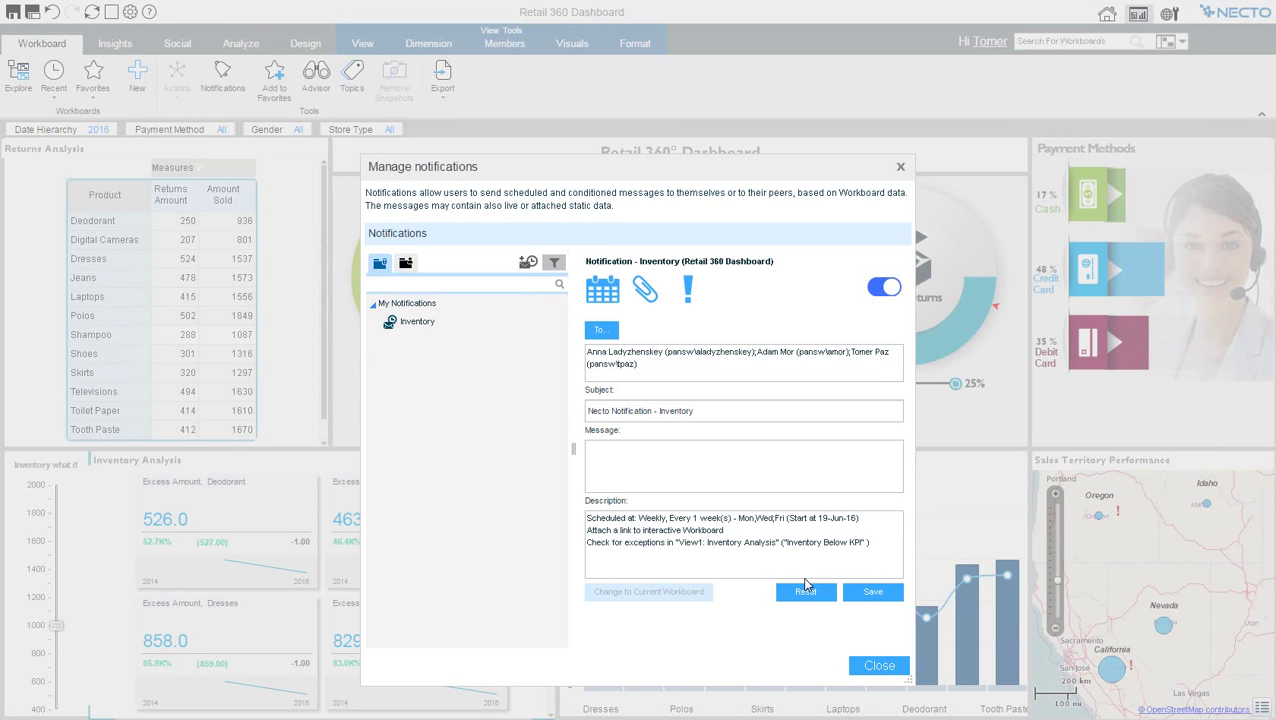
click(872, 593)
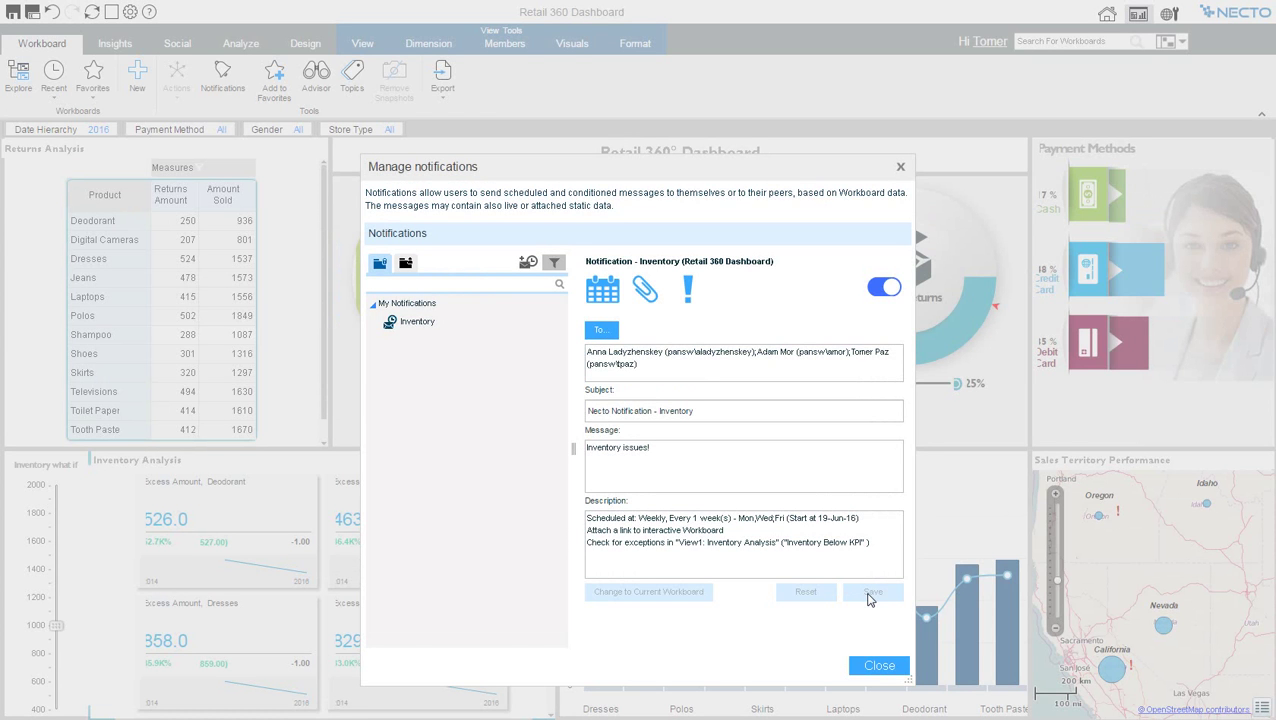
- Close the Manage notifications dialog to return to the Retail 360 Dashboard
click(878, 667)
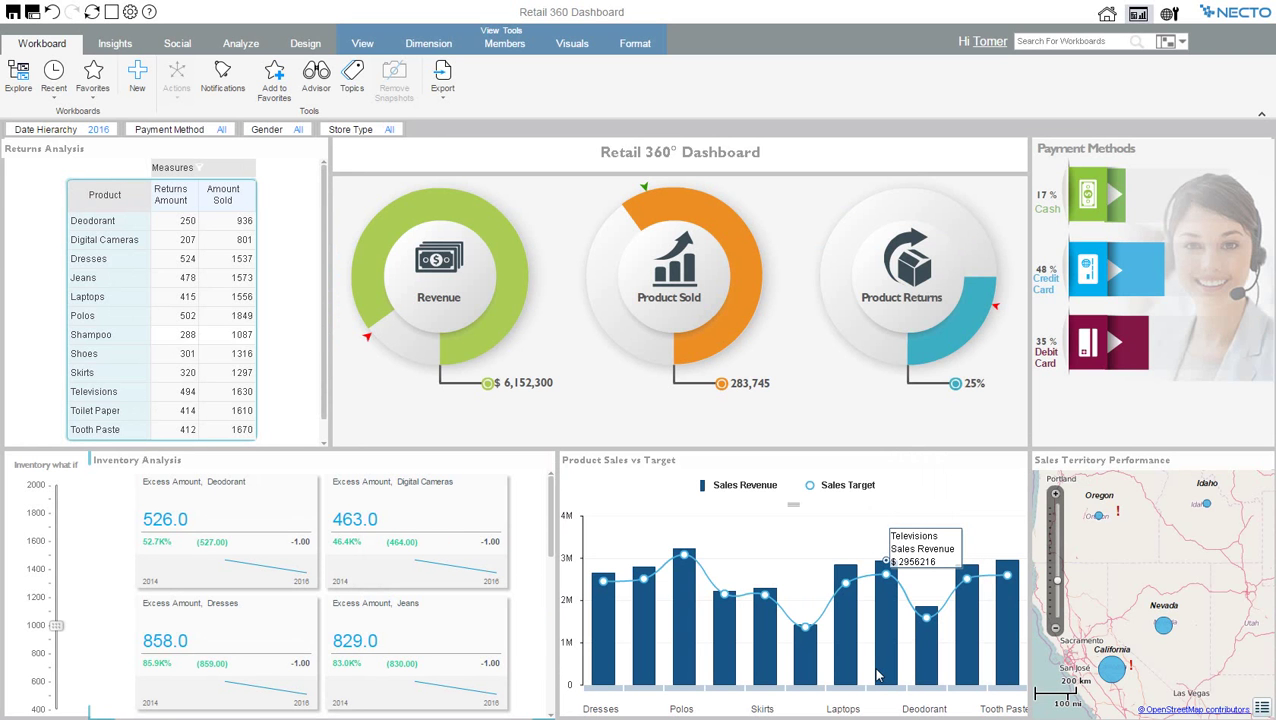